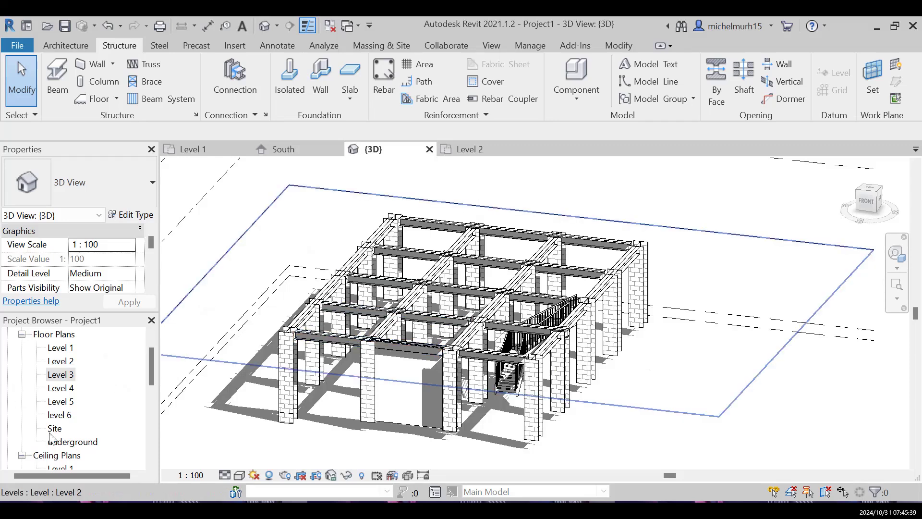
In the Level 2 plan, place a UC305x305x97 structural column up to Level 3 at the intersection of grids 8 and 7.
{"action": "double_click", "coordinate": [61, 361]}
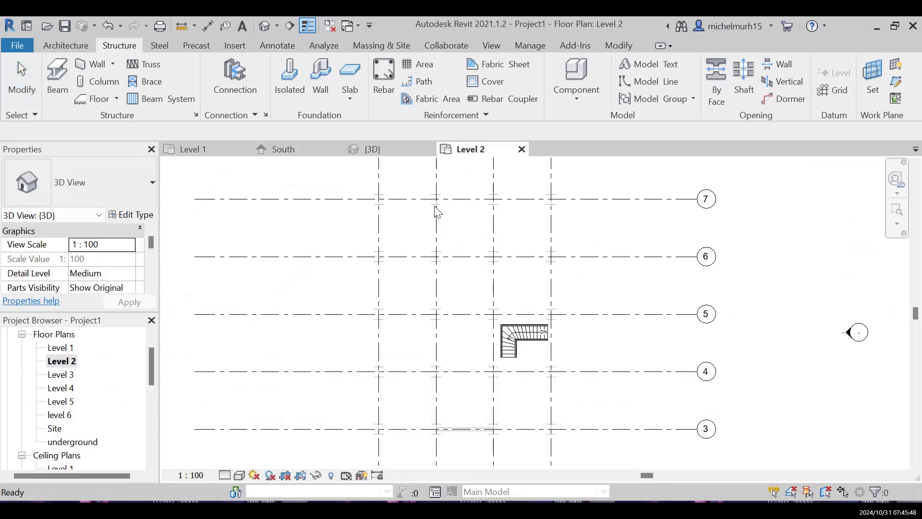
{"action": "left_click", "coordinate": [387, 204]}
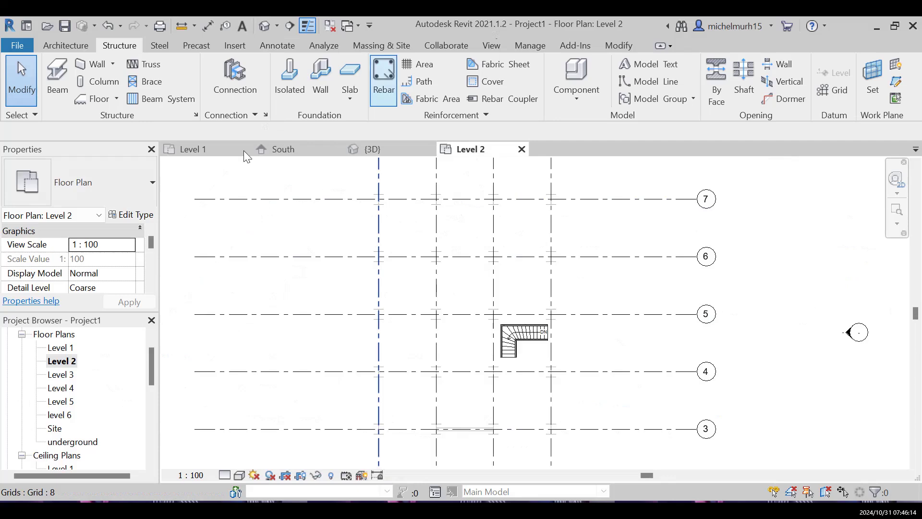
{"action": "left_click", "coordinate": [71, 48]}
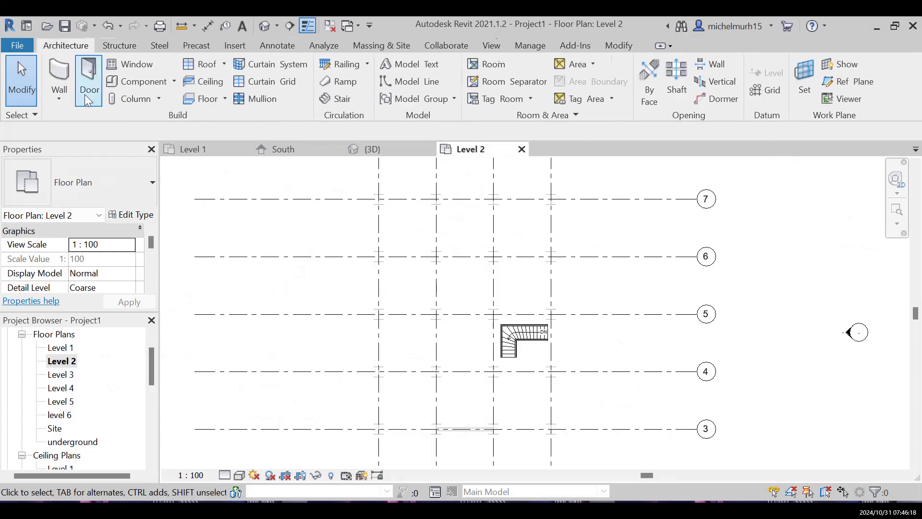
{"action": "left_click", "coordinate": [134, 98]}
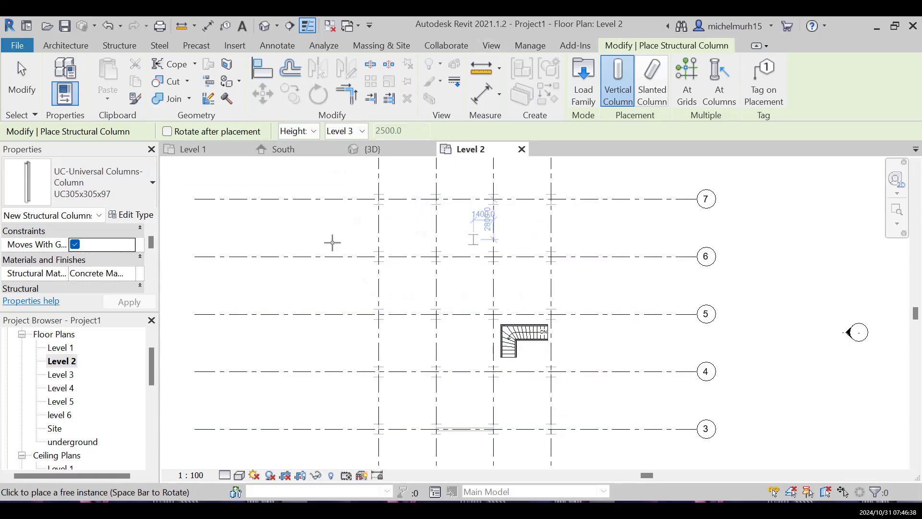
{"action": "scroll", "coordinate": [380, 196], "scroll_direction": "up", "scroll_amount": 4}
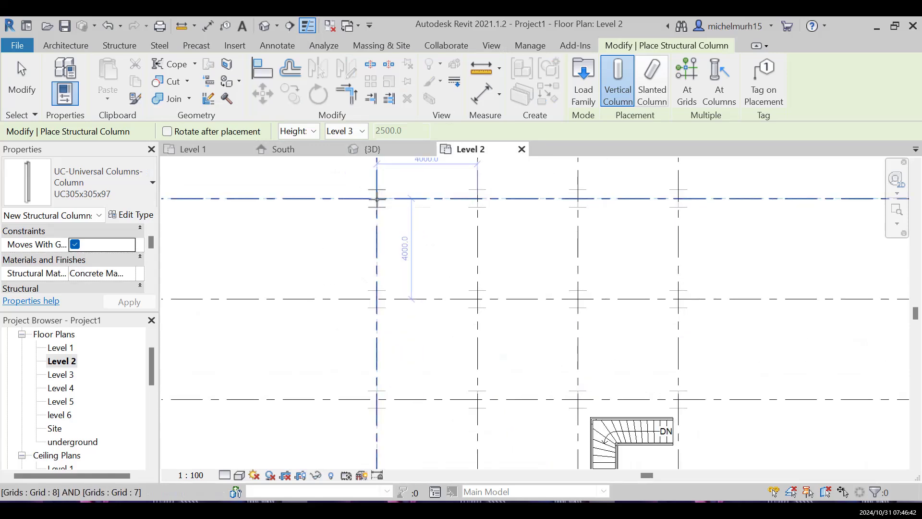
{"action": "left_click", "coordinate": [377, 198]}
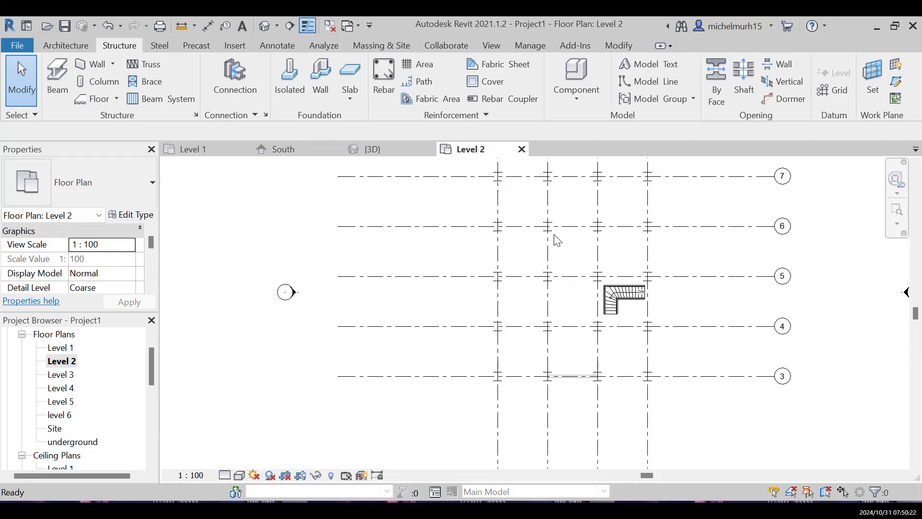
{"action": "left_click", "coordinate": [382, 149]}
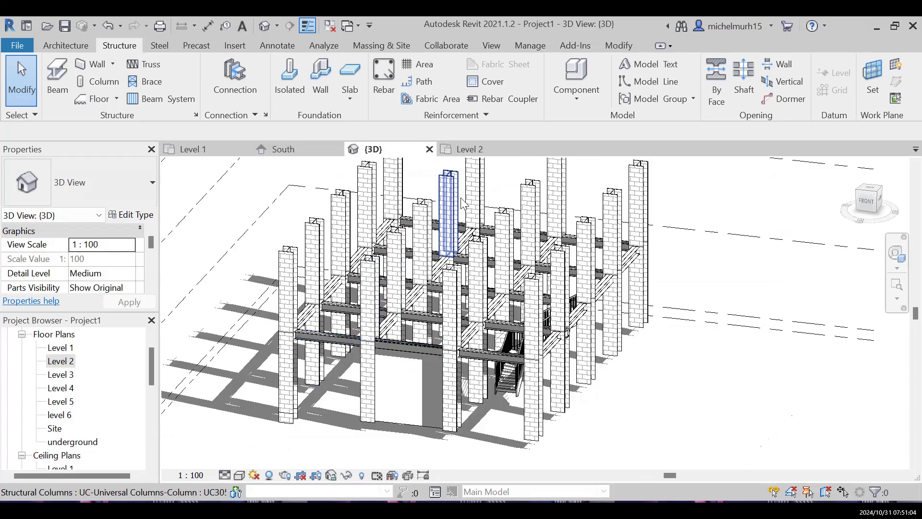
Place a 12000 mm UB305x165x40 beam on the Level 3 plane along grid 7, between the outermost columns in the Level 2 plan.
{"action": "left_click", "coordinate": [472, 150]}
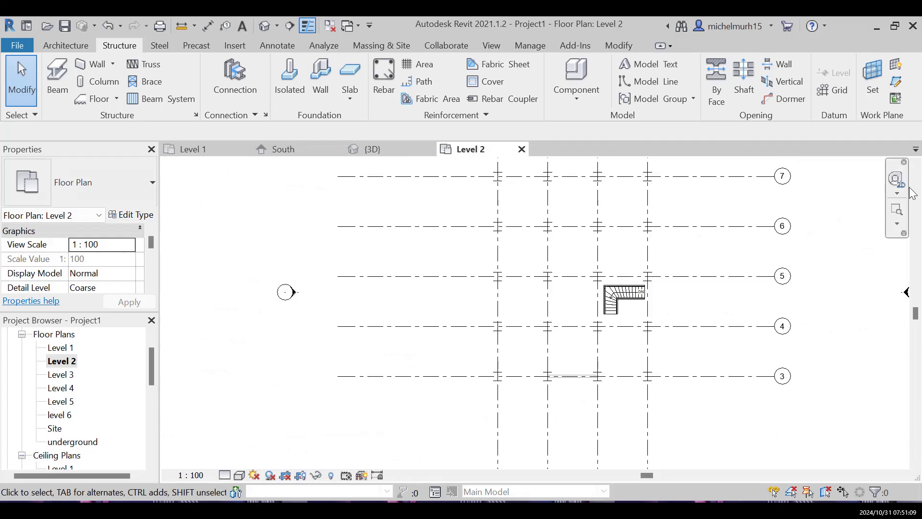
{"action": "left_click", "coordinate": [916, 166]}
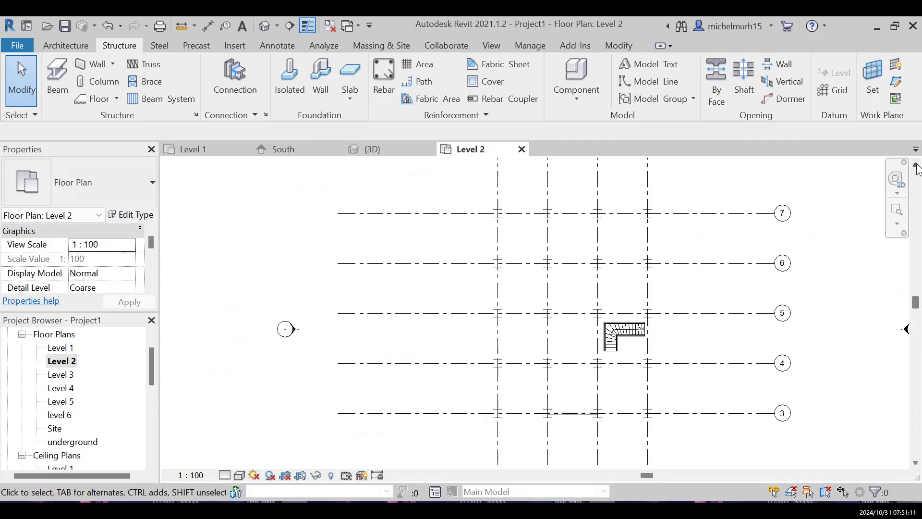
{"action": "left_click", "coordinate": [902, 475]}
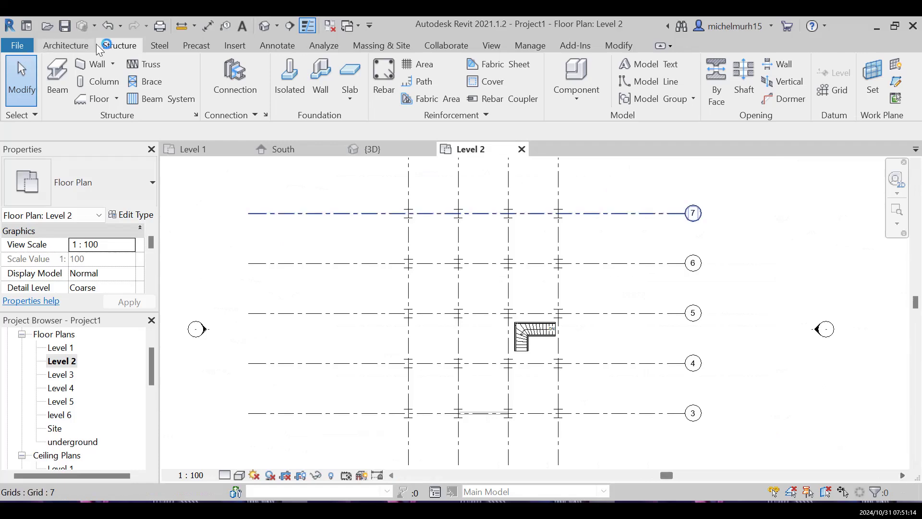
{"action": "left_click", "coordinate": [60, 83]}
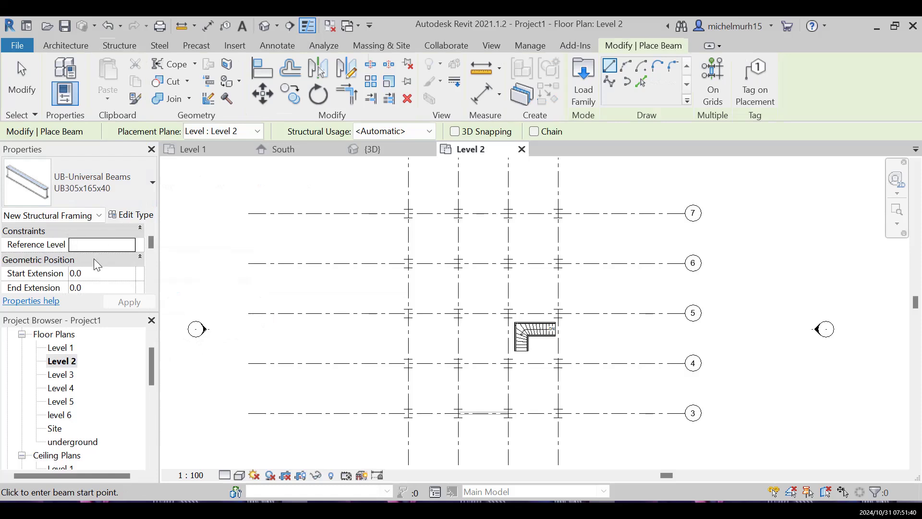
{"action": "scroll", "coordinate": [93, 259], "scroll_direction": "down", "scroll_amount": 3}
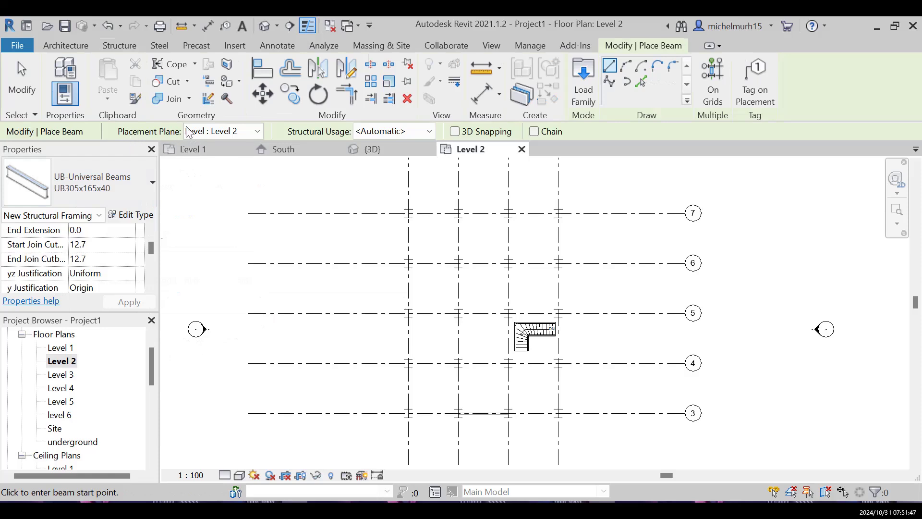
{"action": "left_click", "coordinate": [258, 130]}
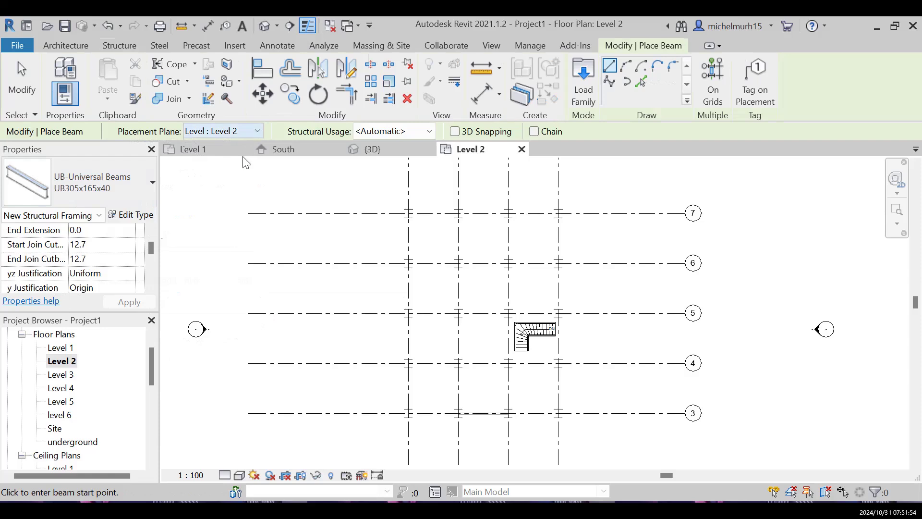
{"action": "left_click", "coordinate": [235, 144]}
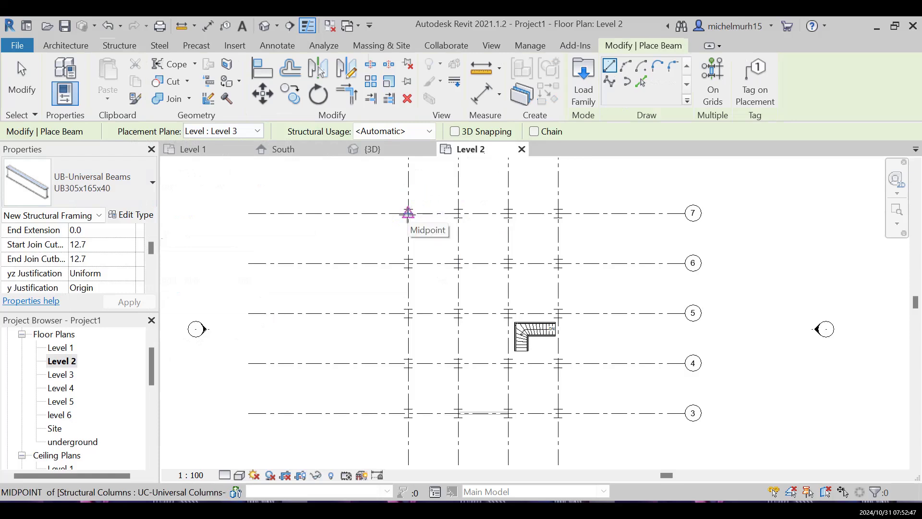
{"action": "left_click", "coordinate": [408, 213]}
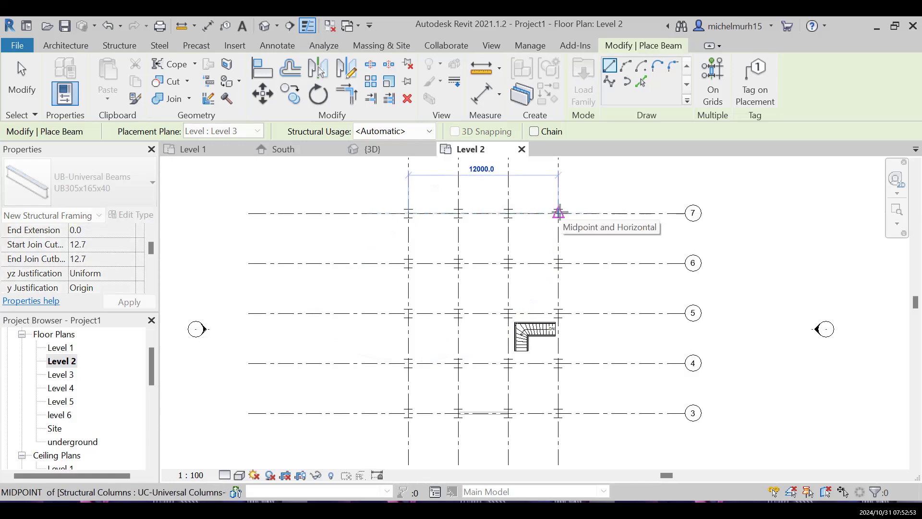
{"action": "left_click", "coordinate": [558, 212]}
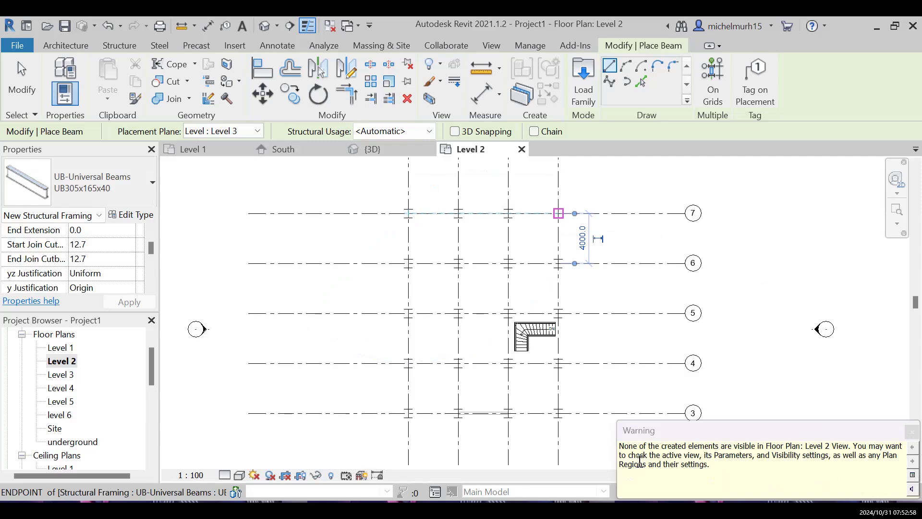
{"action": "left_click", "coordinate": [912, 433]}
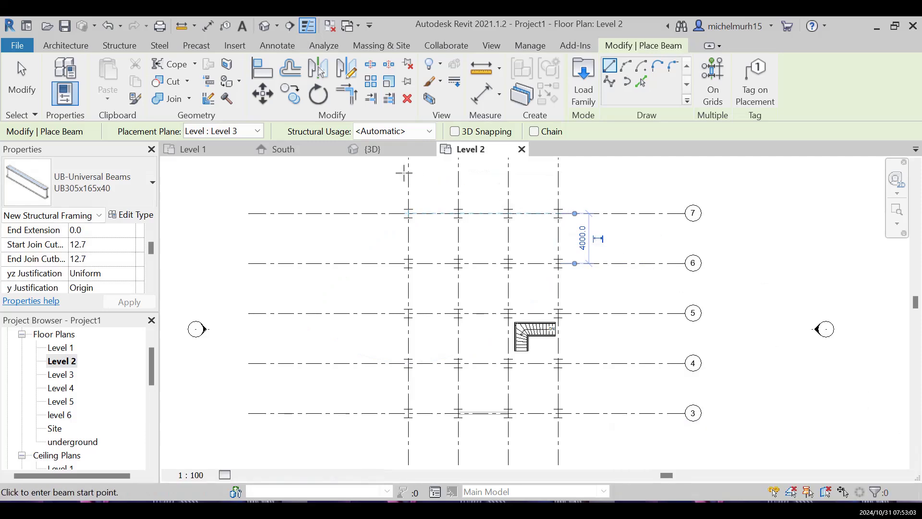
Fit the whole model in the 3D view and examine the beam added along the rear column row.
{"action": "left_click", "coordinate": [389, 149]}
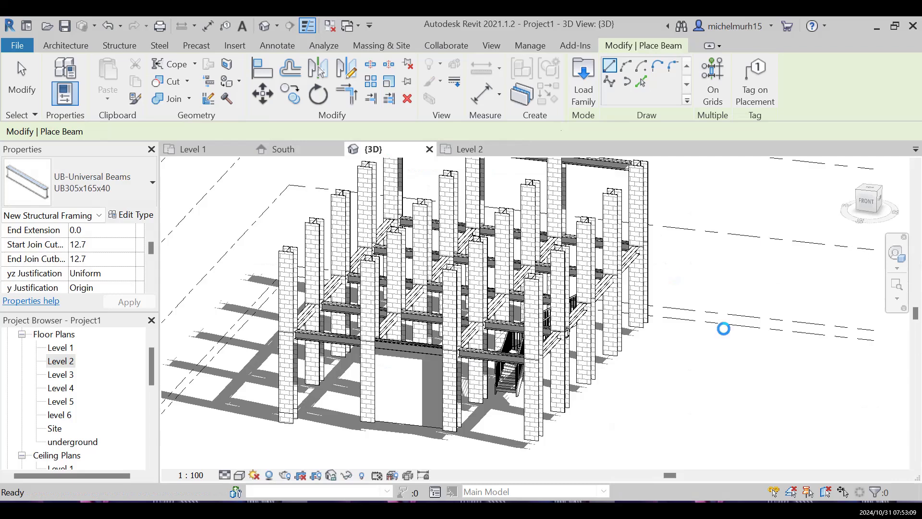
{"action": "right_click", "coordinate": [729, 276]}
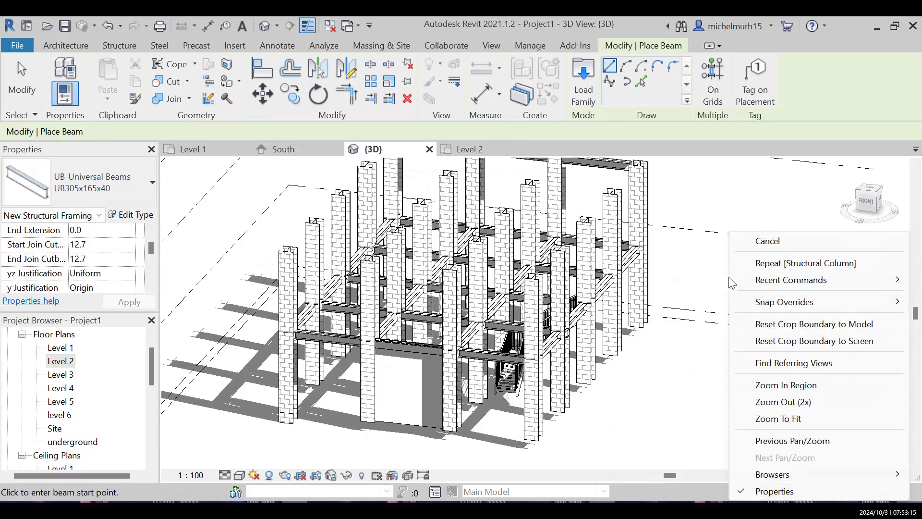
{"action": "left_click", "coordinate": [778, 419]}
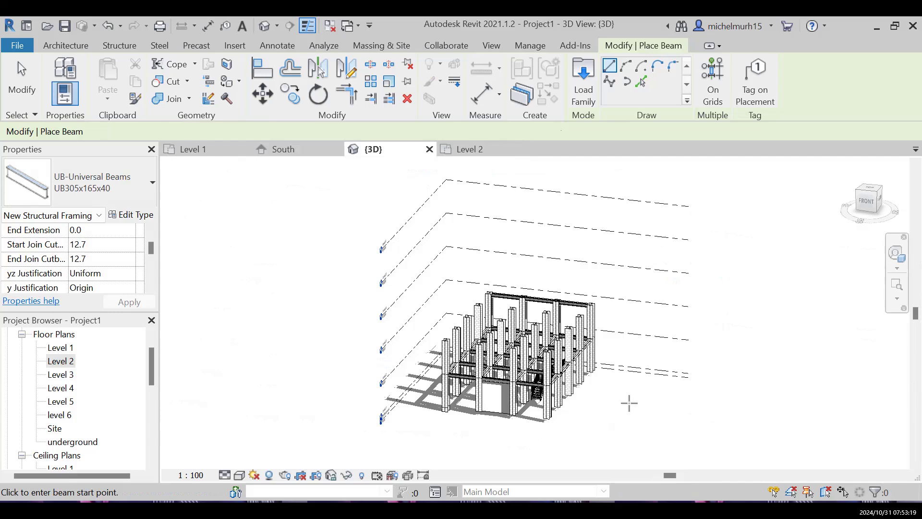
{"action": "scroll", "coordinate": [629, 403], "scroll_direction": "up", "scroll_amount": 3}
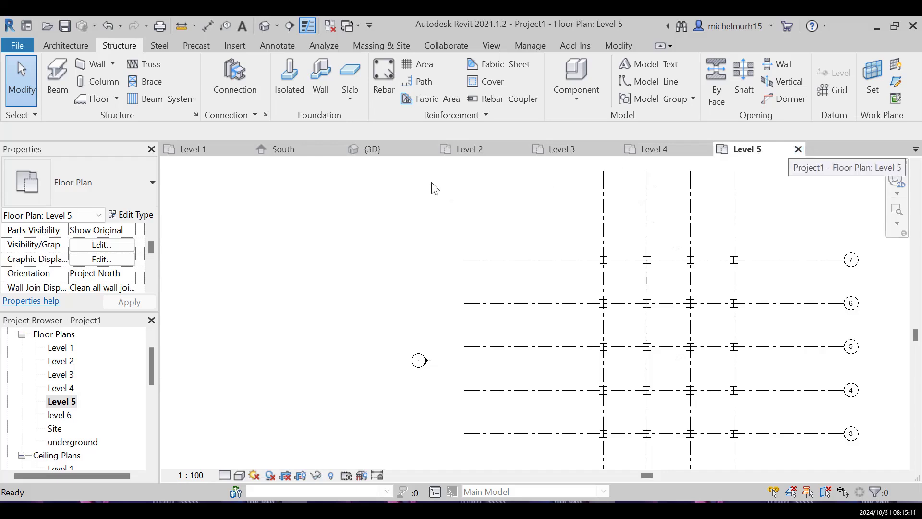
Draw a 4000 mm Generic - 200mm wall from Level 2 up to Level 3 along grid 3, between the two middle columns.
{"action": "left_click", "coordinate": [373, 150]}
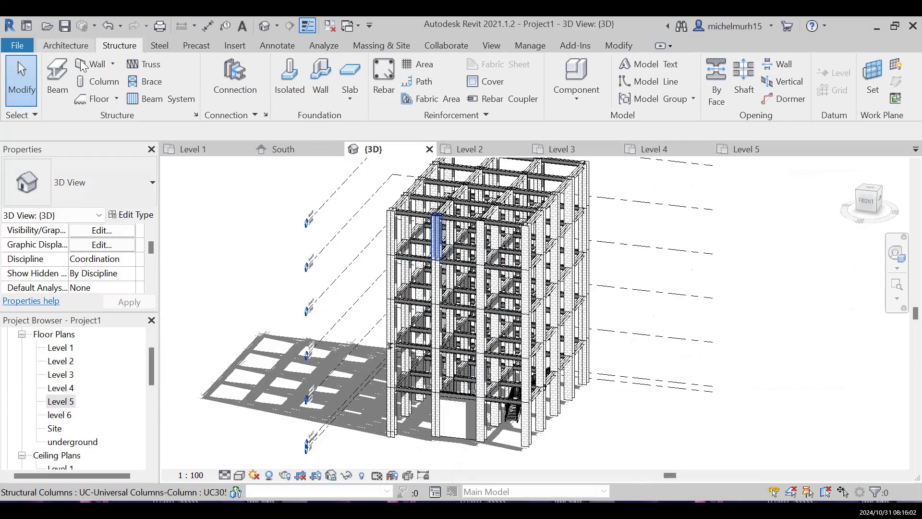
{"action": "left_click", "coordinate": [67, 44]}
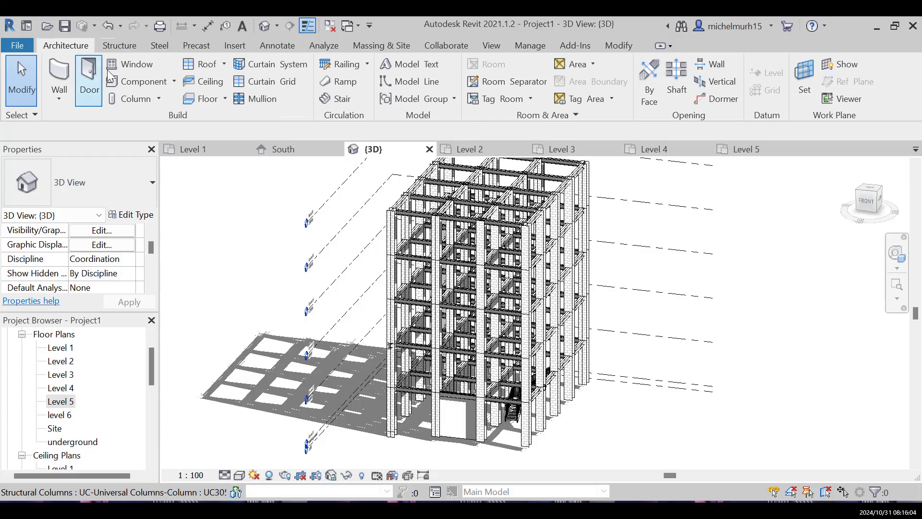
{"action": "left_click", "coordinate": [67, 77]}
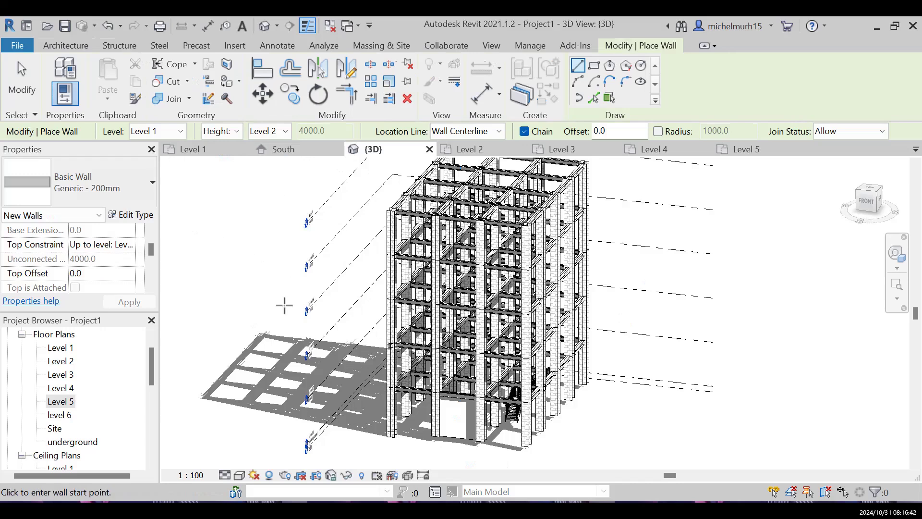
{"action": "left_click", "coordinate": [469, 150]}
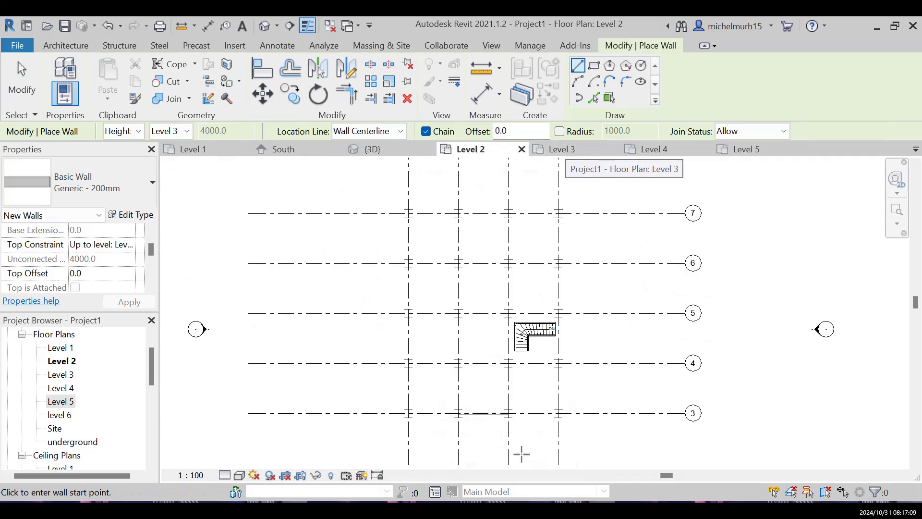
{"action": "left_click", "coordinate": [457, 412]}
{"action": "scroll", "coordinate": [458, 427], "scroll_direction": "up", "scroll_amount": 2}
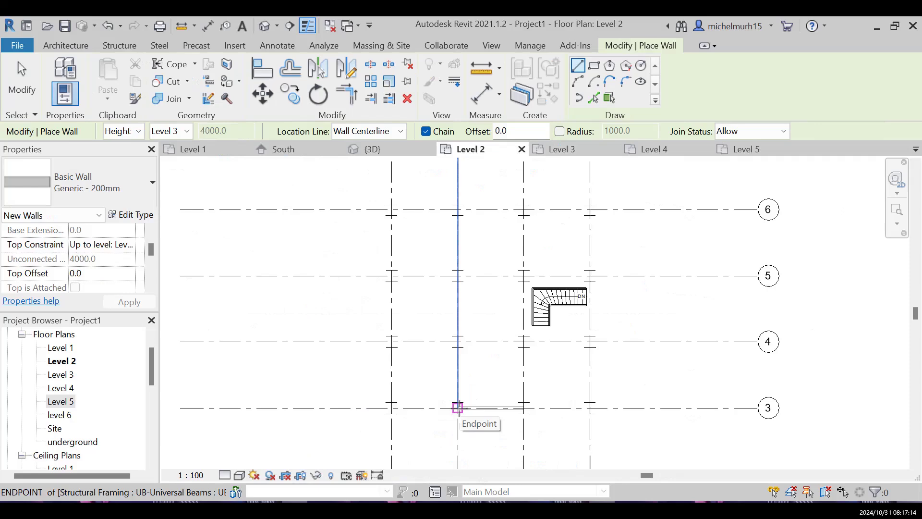
{"action": "left_click", "coordinate": [458, 408]}
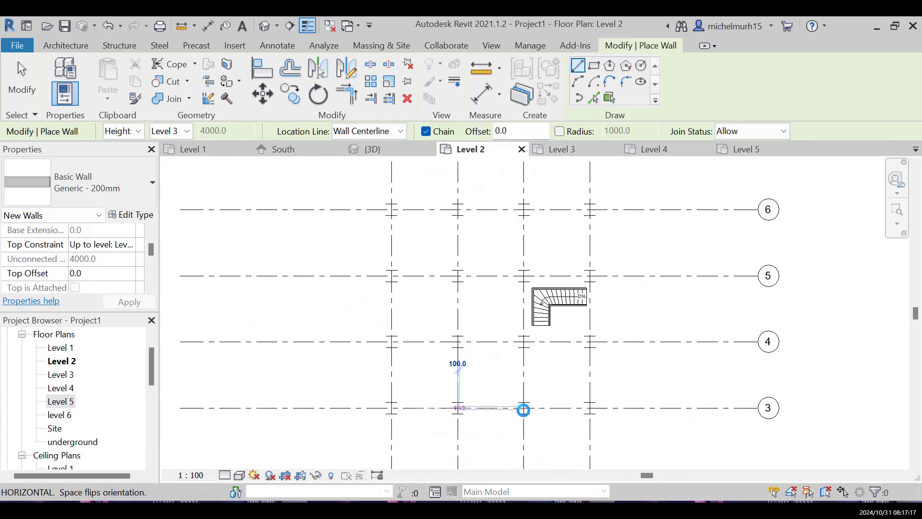
{"action": "left_click", "coordinate": [523, 408]}
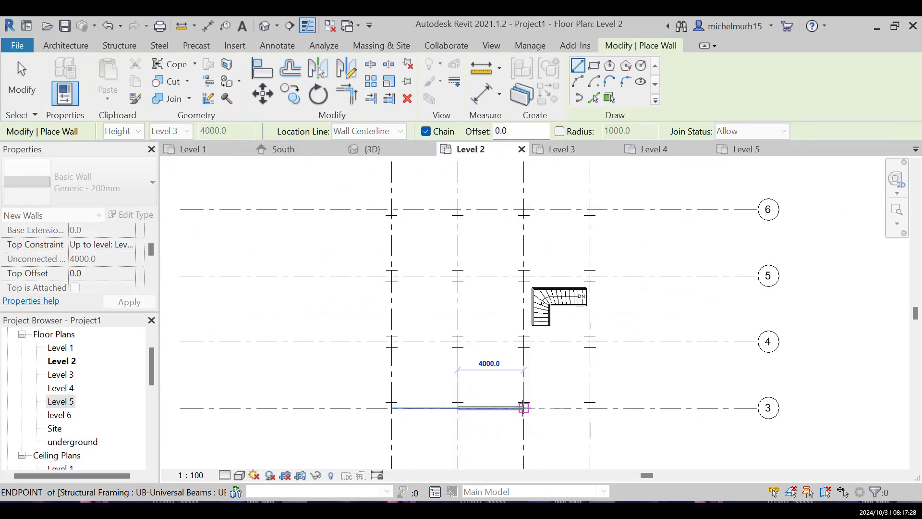
{"action": "left_click", "coordinate": [524, 408]}
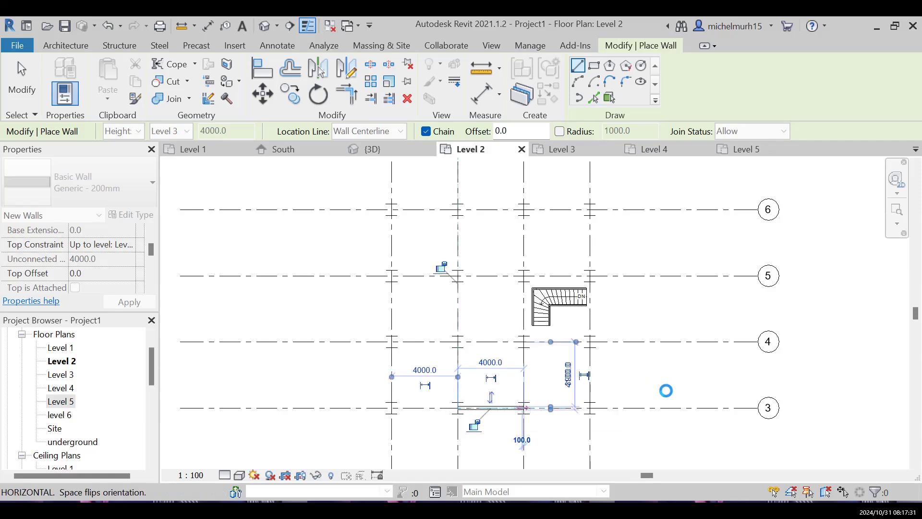
{"action": "left_click", "coordinate": [448, 176]}
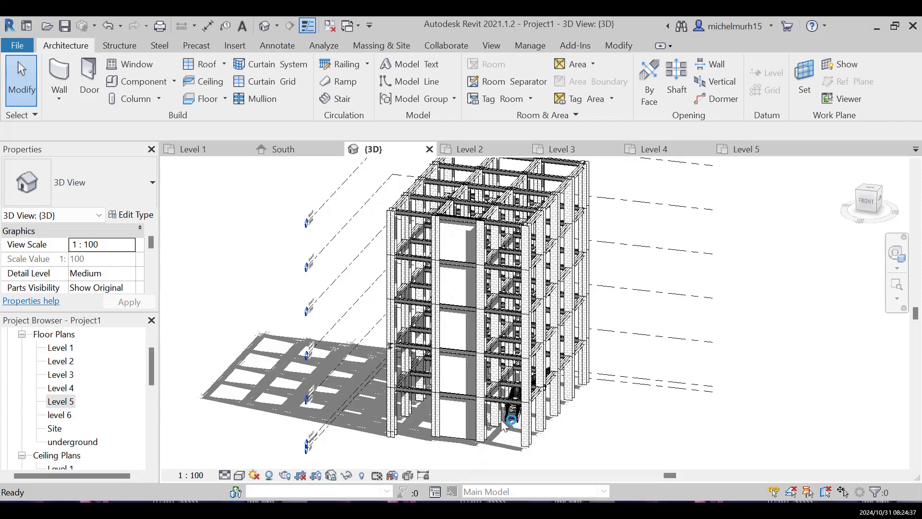
{"action": "left_click", "coordinate": [584, 264]}
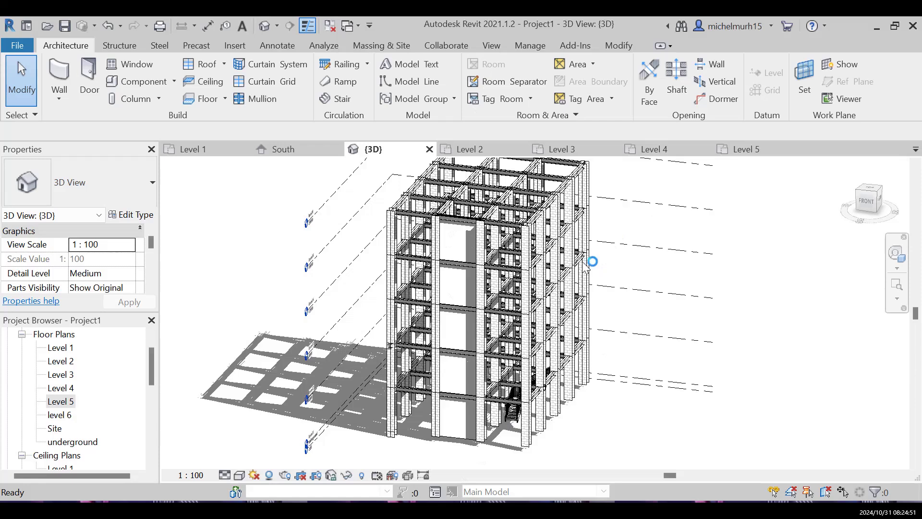